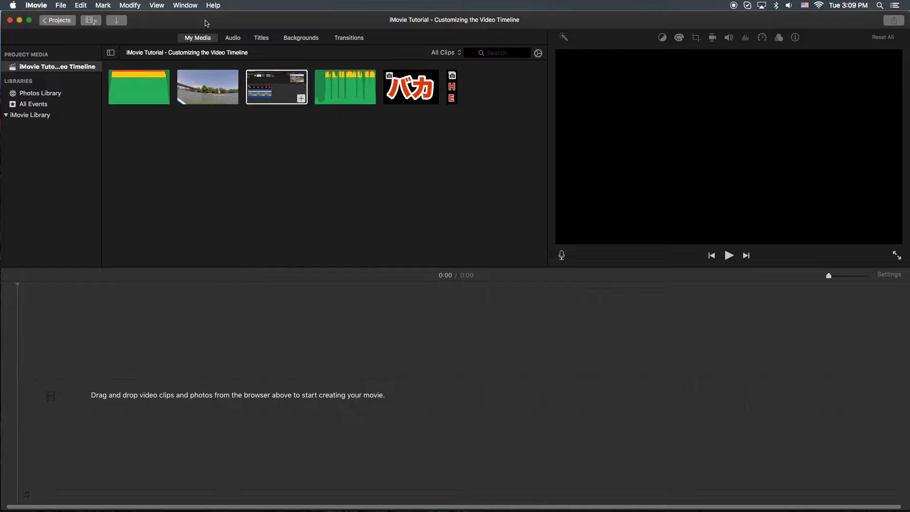
Step: Check iMovie's version information from the application menu, then close it
left_click(49, 6)
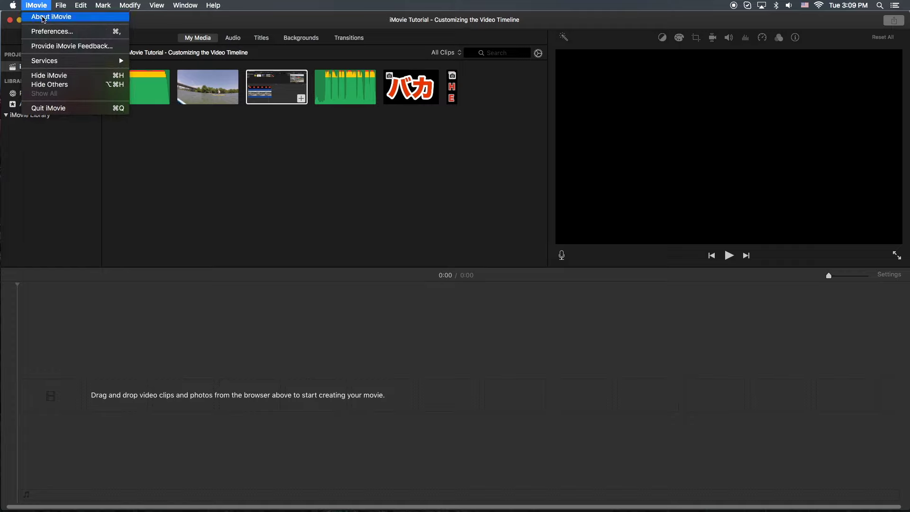
left_click(42, 17)
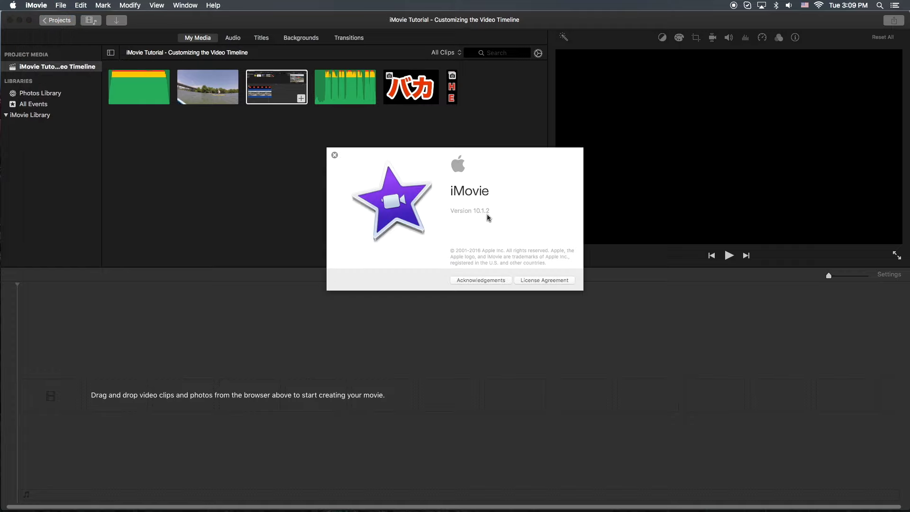
left_click(334, 154)
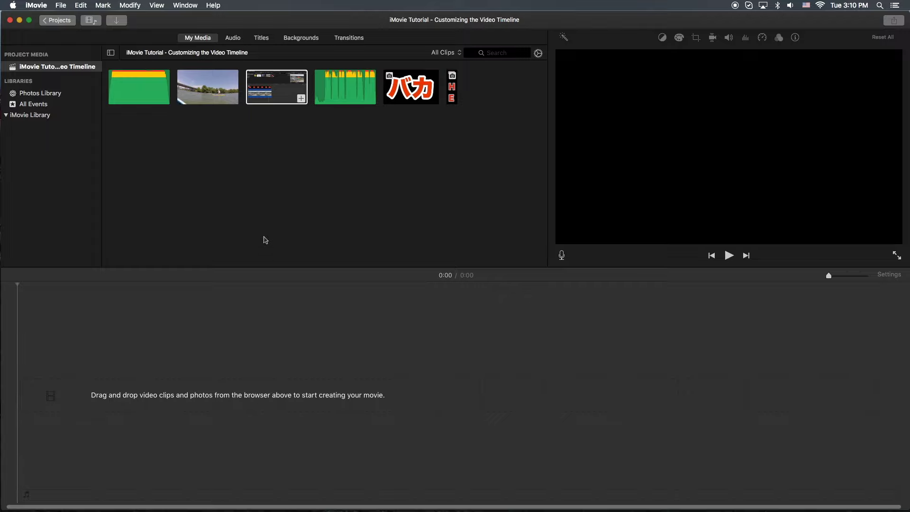
Step: Drag the 35-second kayak clip from My Media into the empty project timeline
left_click(216, 87)
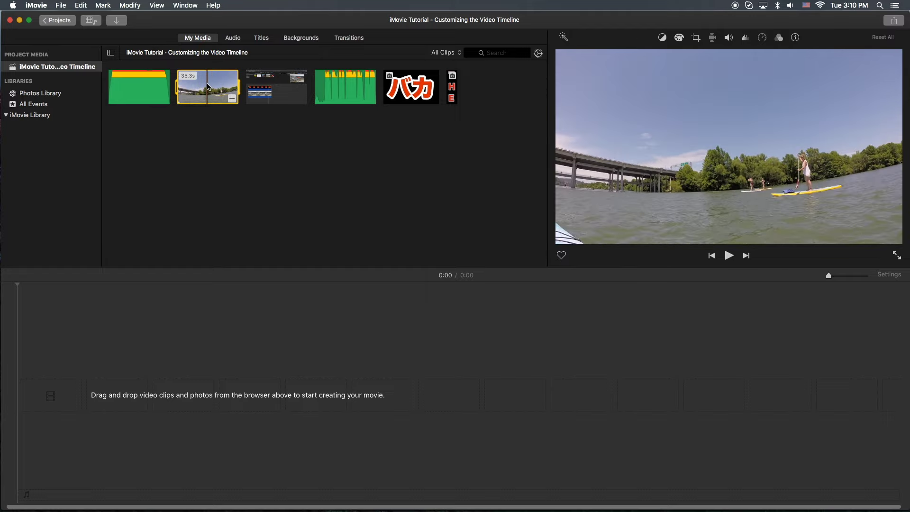
left_click(182, 304)
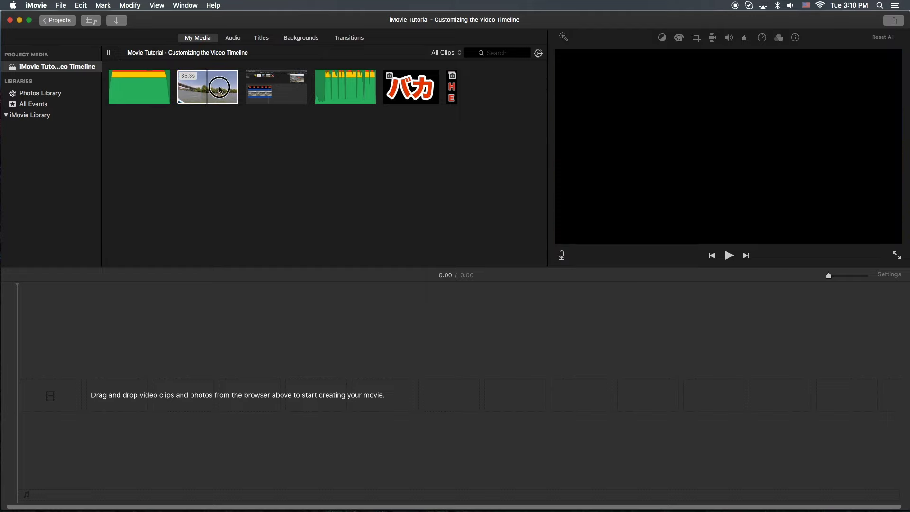
left_click_drag(219, 90, 218, 320)
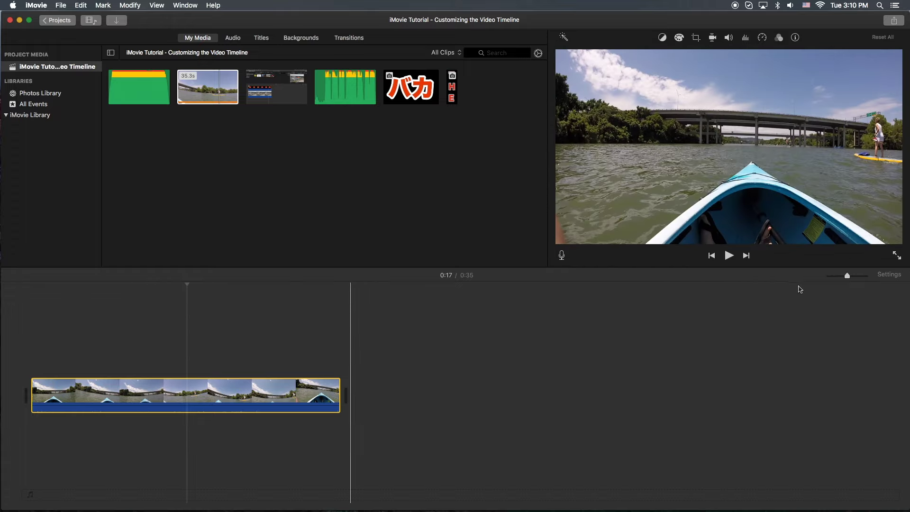
mouse_move(847, 276)
left_mouse_down()
mouse_move(827, 279)
mouse_move(842, 278)
mouse_move(835, 276)
left_mouse_up()
Step: Zoom the timeline out and move the divider so the timeline is taller than the viewer
left_click_drag(426, 268, 426, 289)
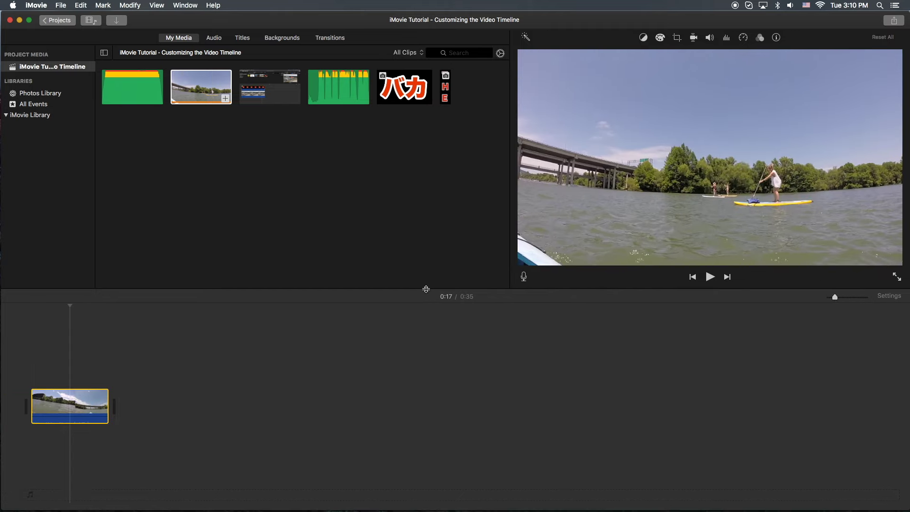
mouse_move(426, 288)
left_mouse_down()
mouse_move(433, 190)
mouse_move(440, 322)
mouse_move(447, 260)
left_mouse_up()
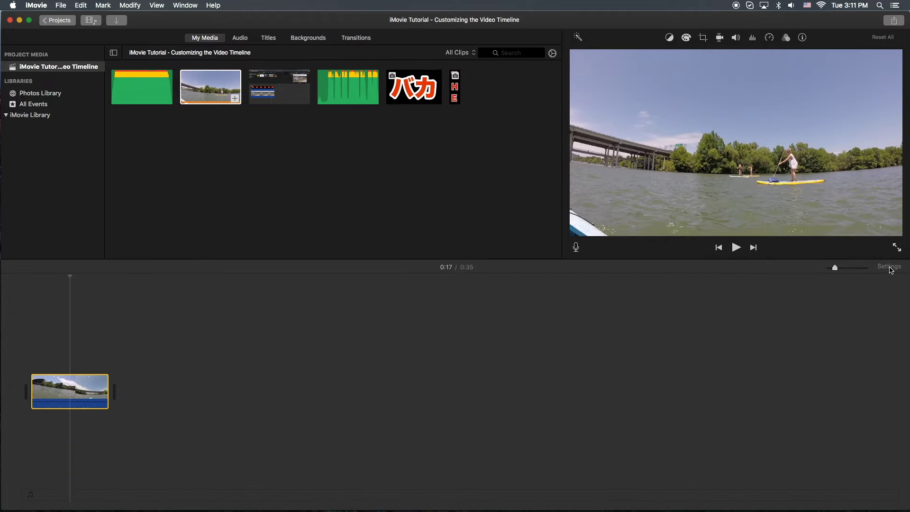
Step: Enlarge the timeline clip thumbnails with the Clip Size slider in project Settings
left_click(890, 269)
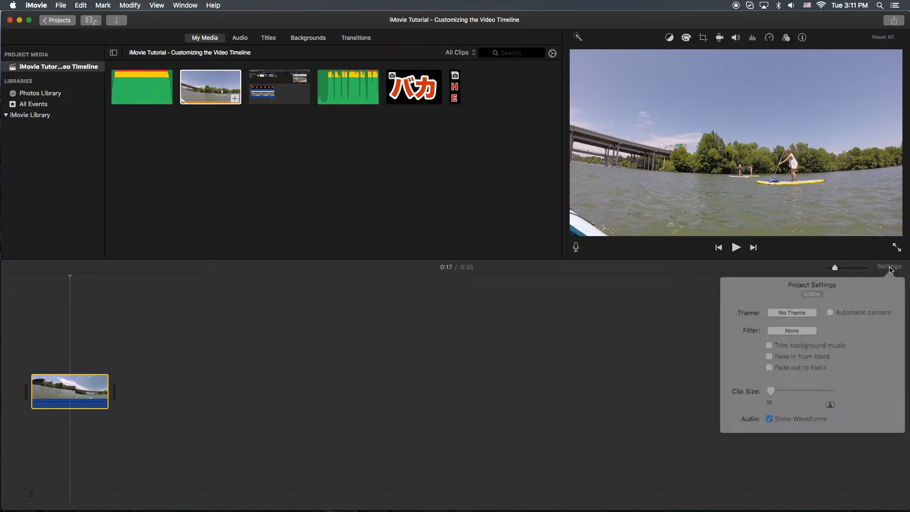
mouse_move(777, 385)
left_mouse_down()
mouse_move(839, 372)
mouse_move(773, 395)
mouse_move(839, 384)
mouse_move(762, 399)
mouse_move(869, 372)
left_mouse_up()
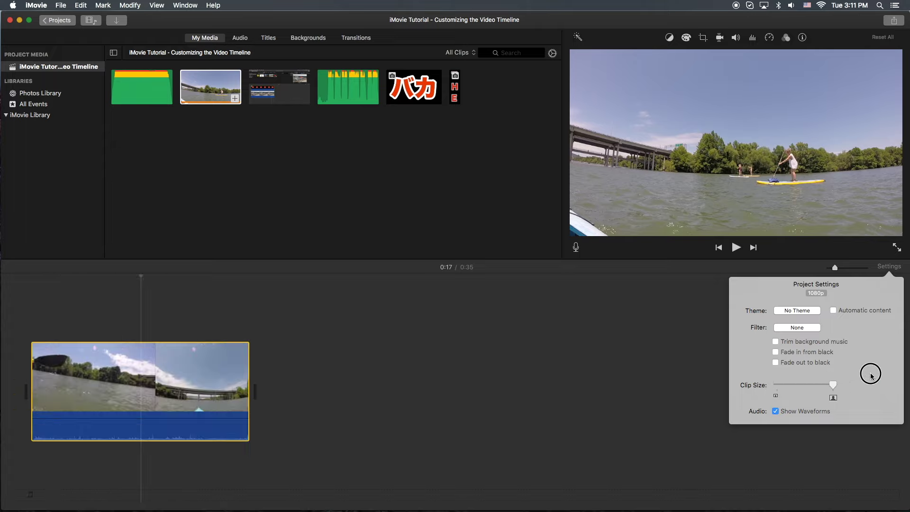
left_click(695, 357)
Step: Zoom the timeline in so the kayak clip spans it, with the playhead at about 0:21
left_click_drag(835, 269, 853, 267)
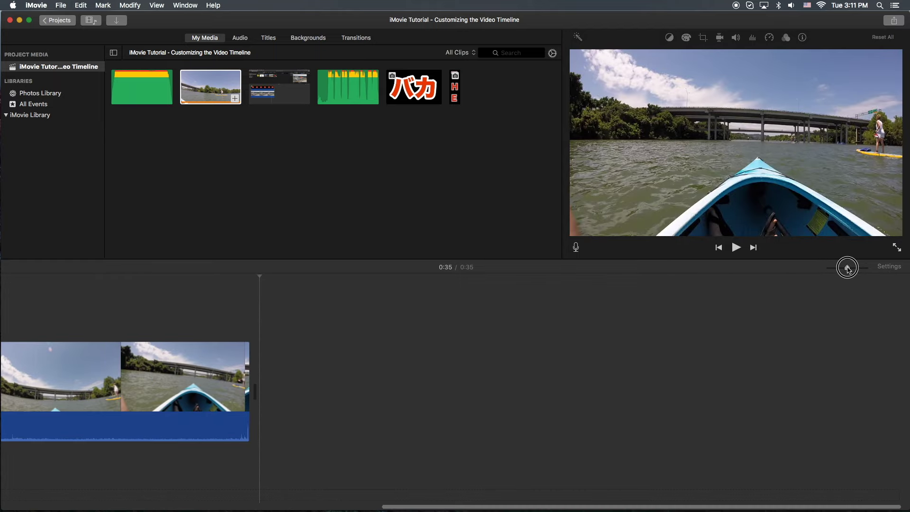
left_click(182, 346)
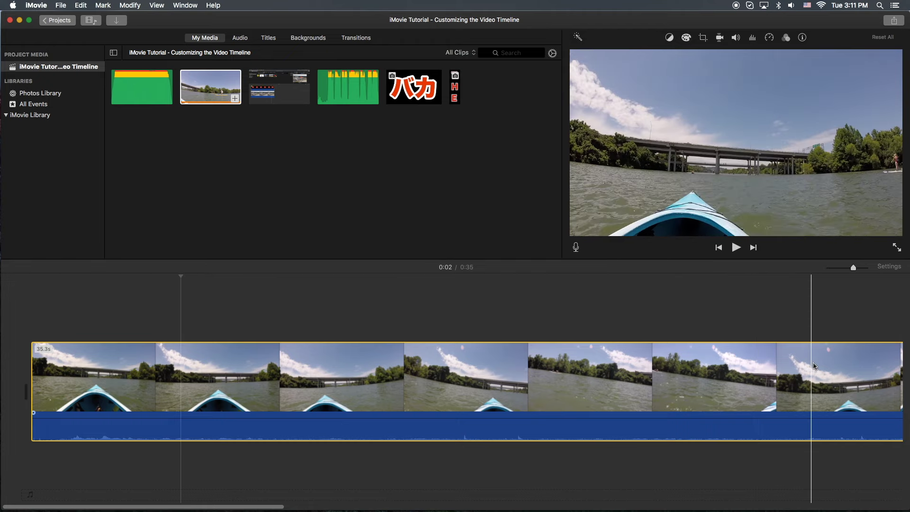
left_click_drag(853, 269, 847, 268)
left_click(528, 274)
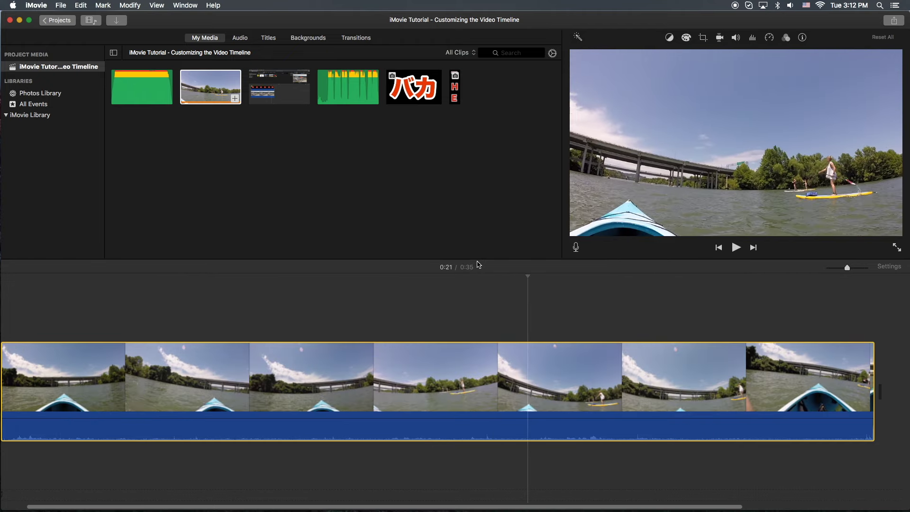
Step: Connect the screen-recording clip above the kayak clip and set clip thumbnails to medium size
mouse_move(294, 102)
left_mouse_down()
mouse_move(129, 293)
mouse_move(63, 287)
left_mouse_up()
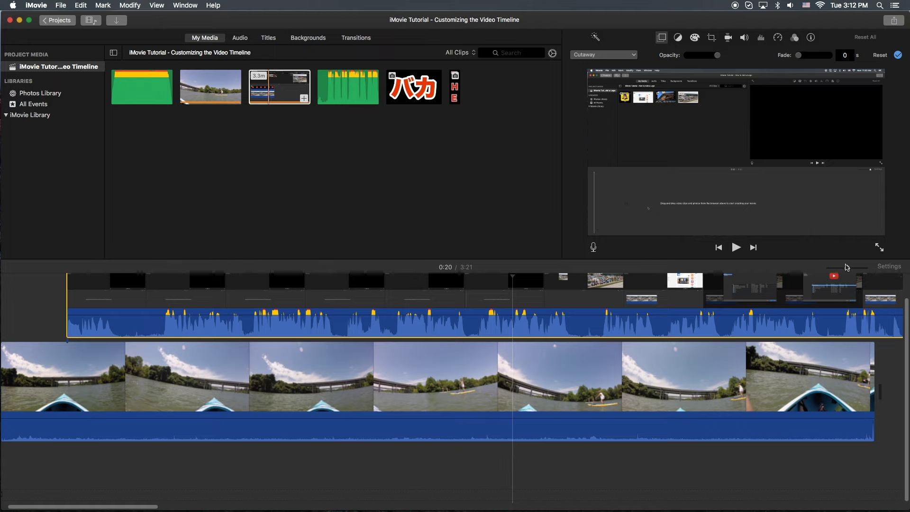
left_click_drag(845, 266, 828, 271)
left_click(888, 266)
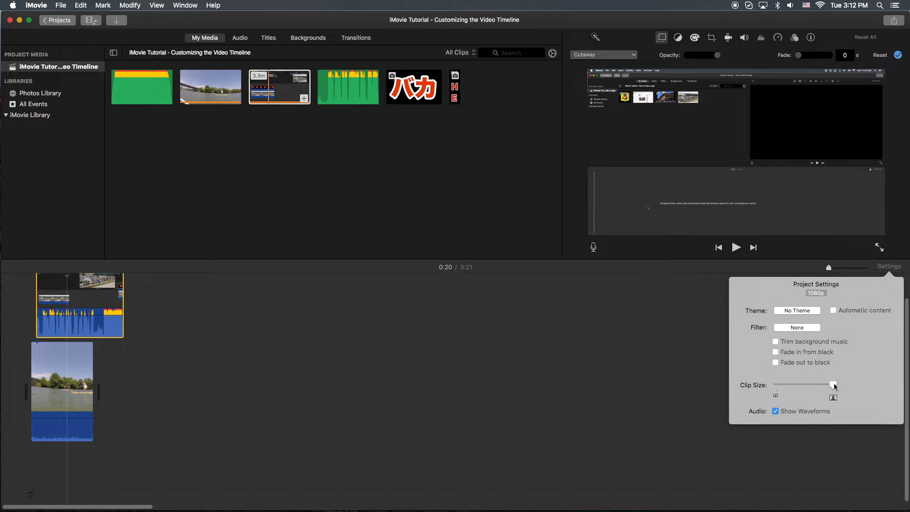
left_click_drag(833, 385, 802, 389)
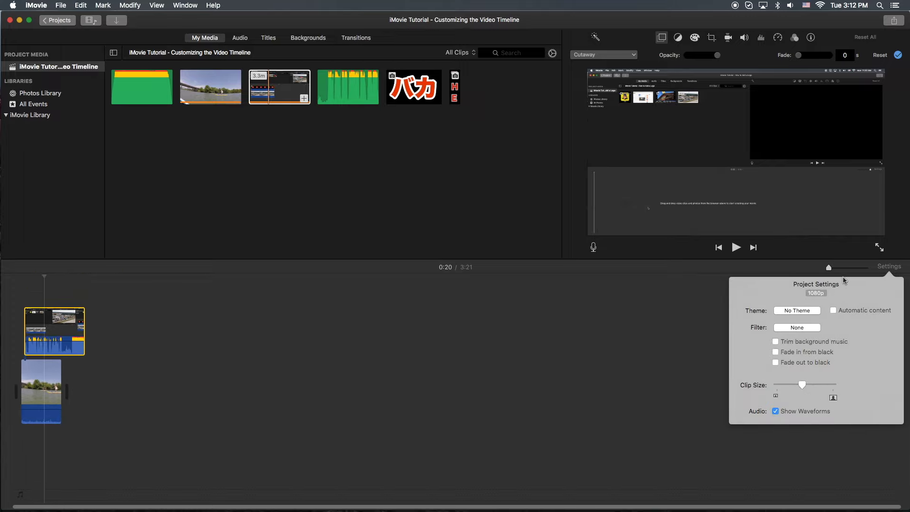
left_click(828, 268)
left_click_drag(829, 268, 833, 268)
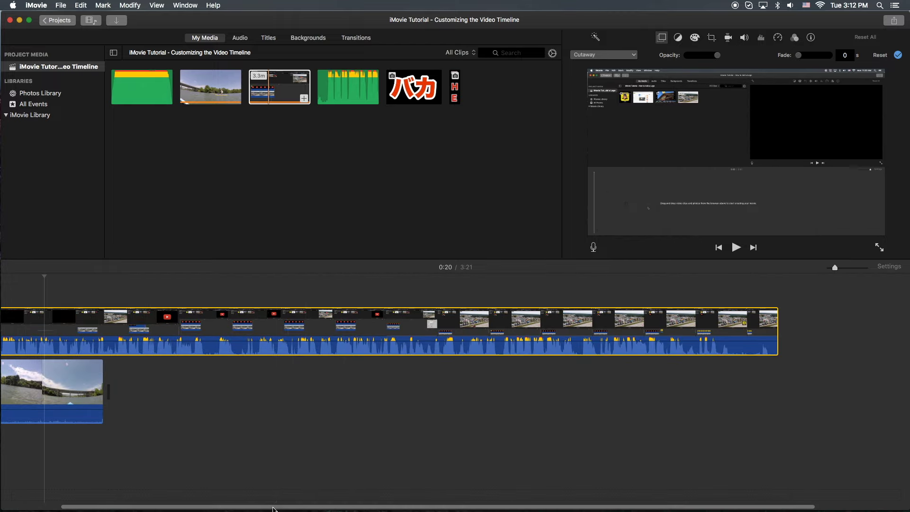
left_click_drag(273, 510, 172, 505)
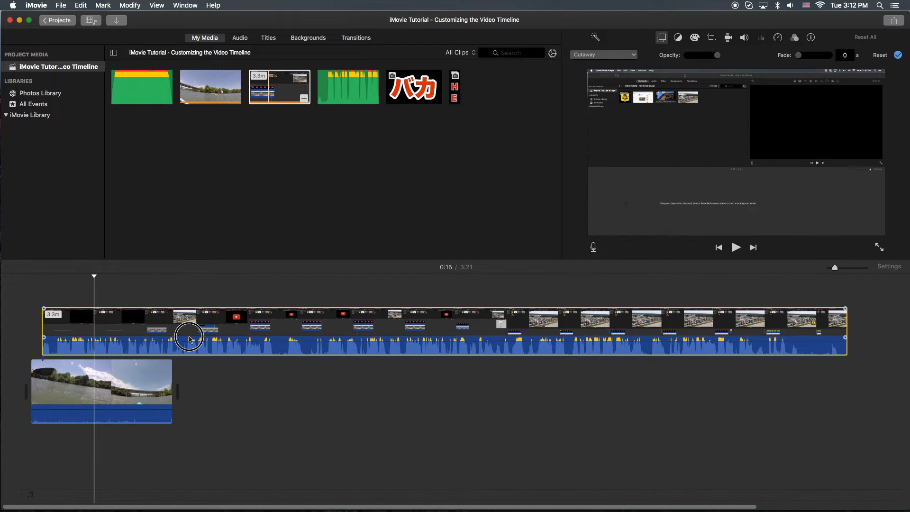
Step: Shift the screen-recording cutaway slightly later, extending the project to 3:24
left_click_drag(188, 339, 198, 347)
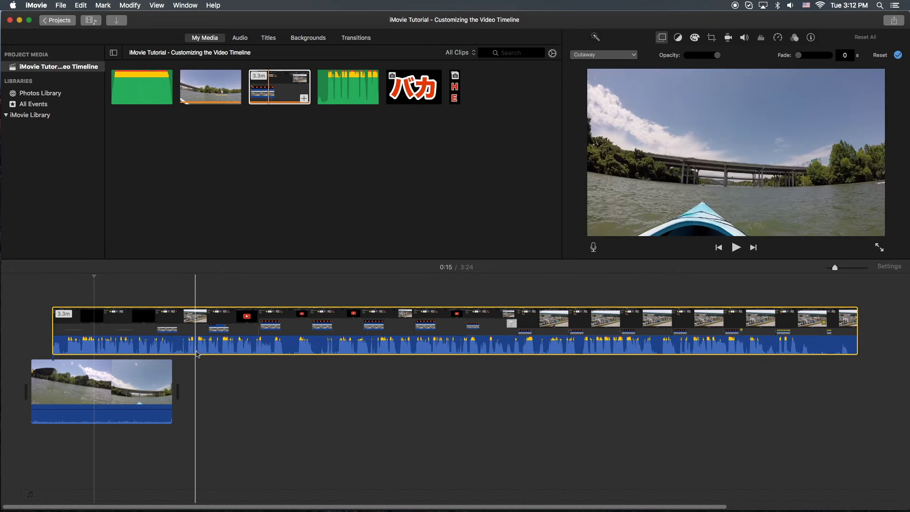
left_click(211, 389)
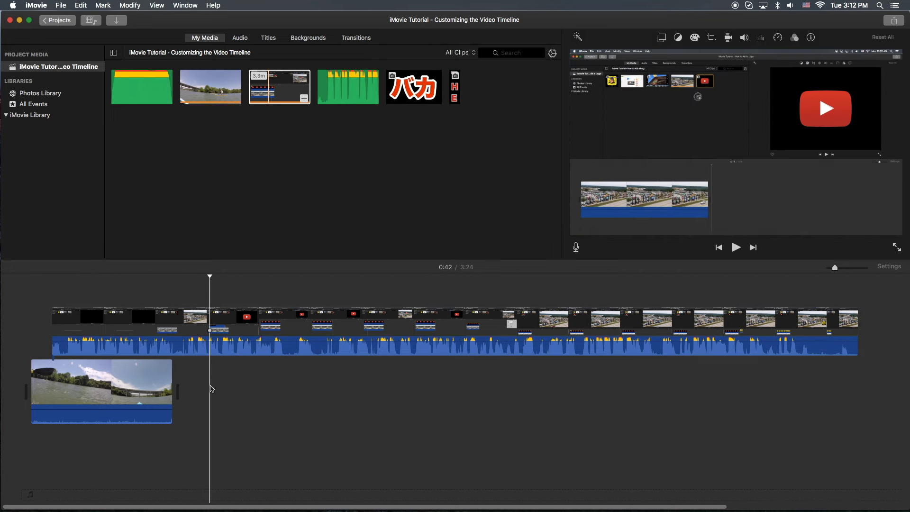